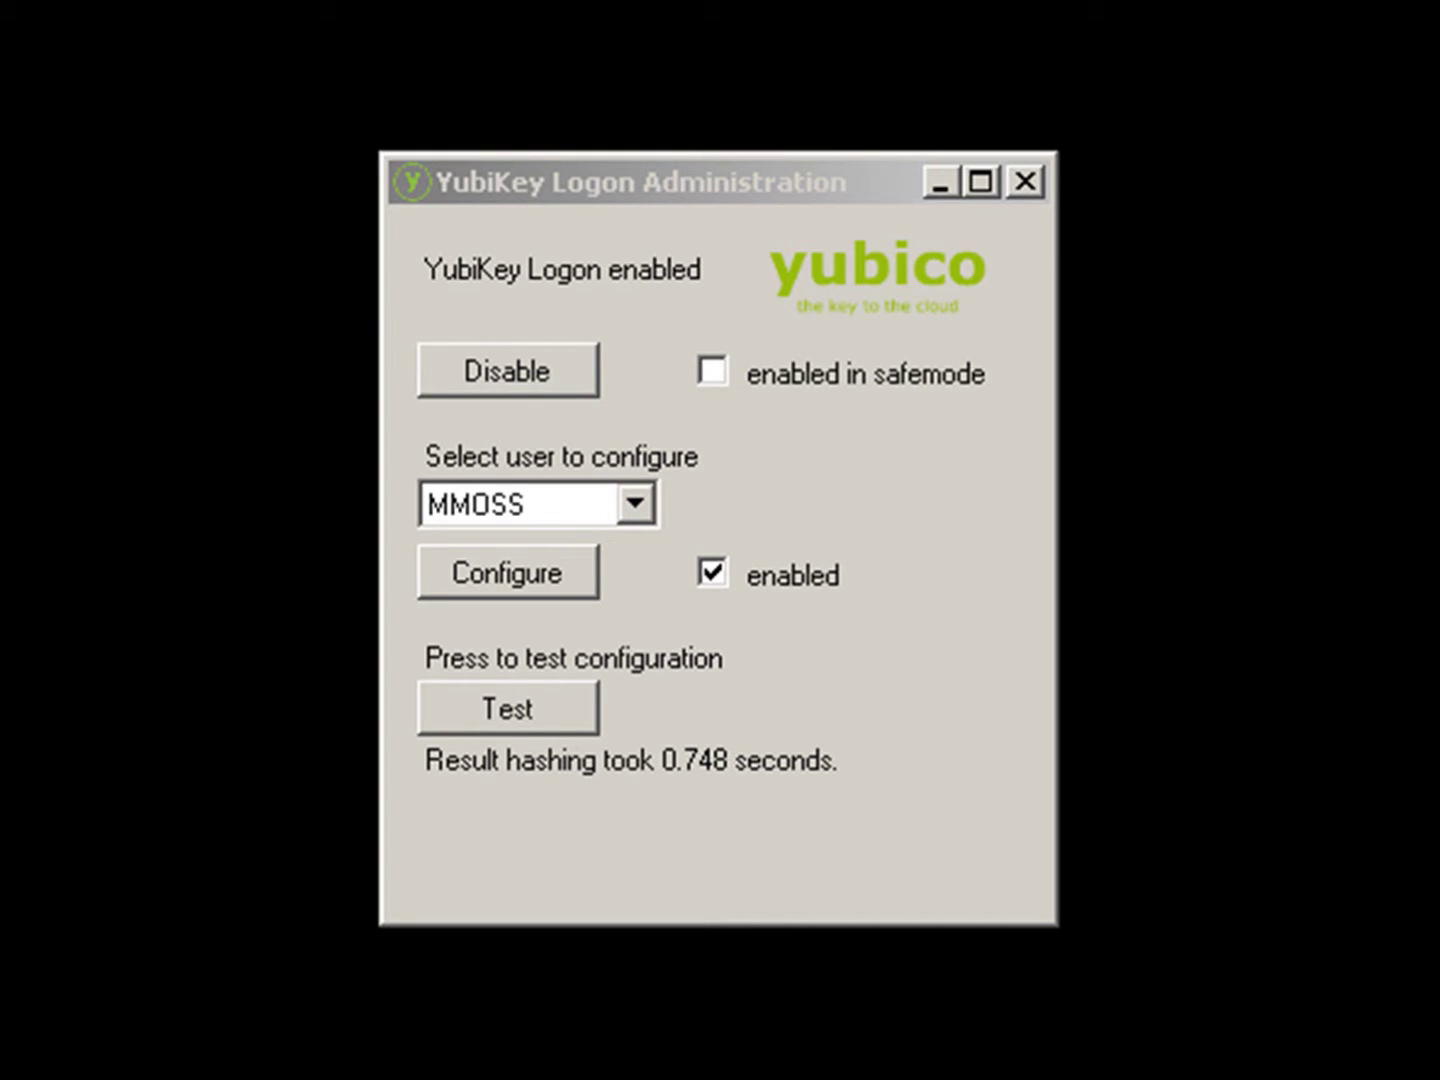
Step: Choose MMOSS from the 'Select user to configure' list as the account to set up
click(470, 305)
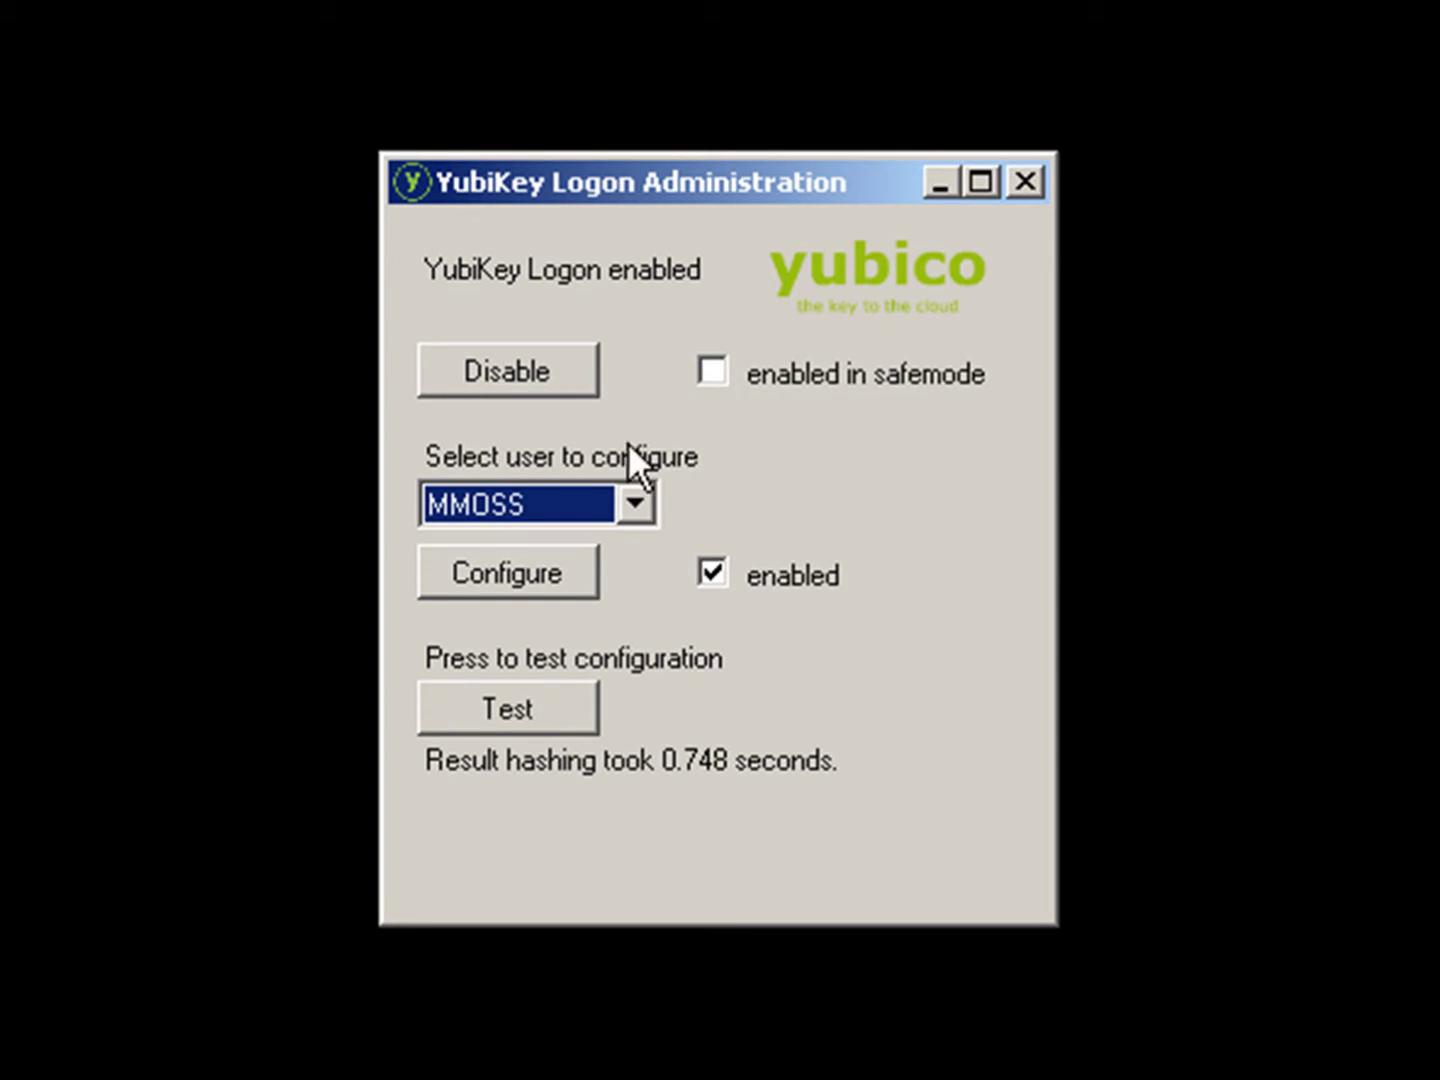
click(640, 499)
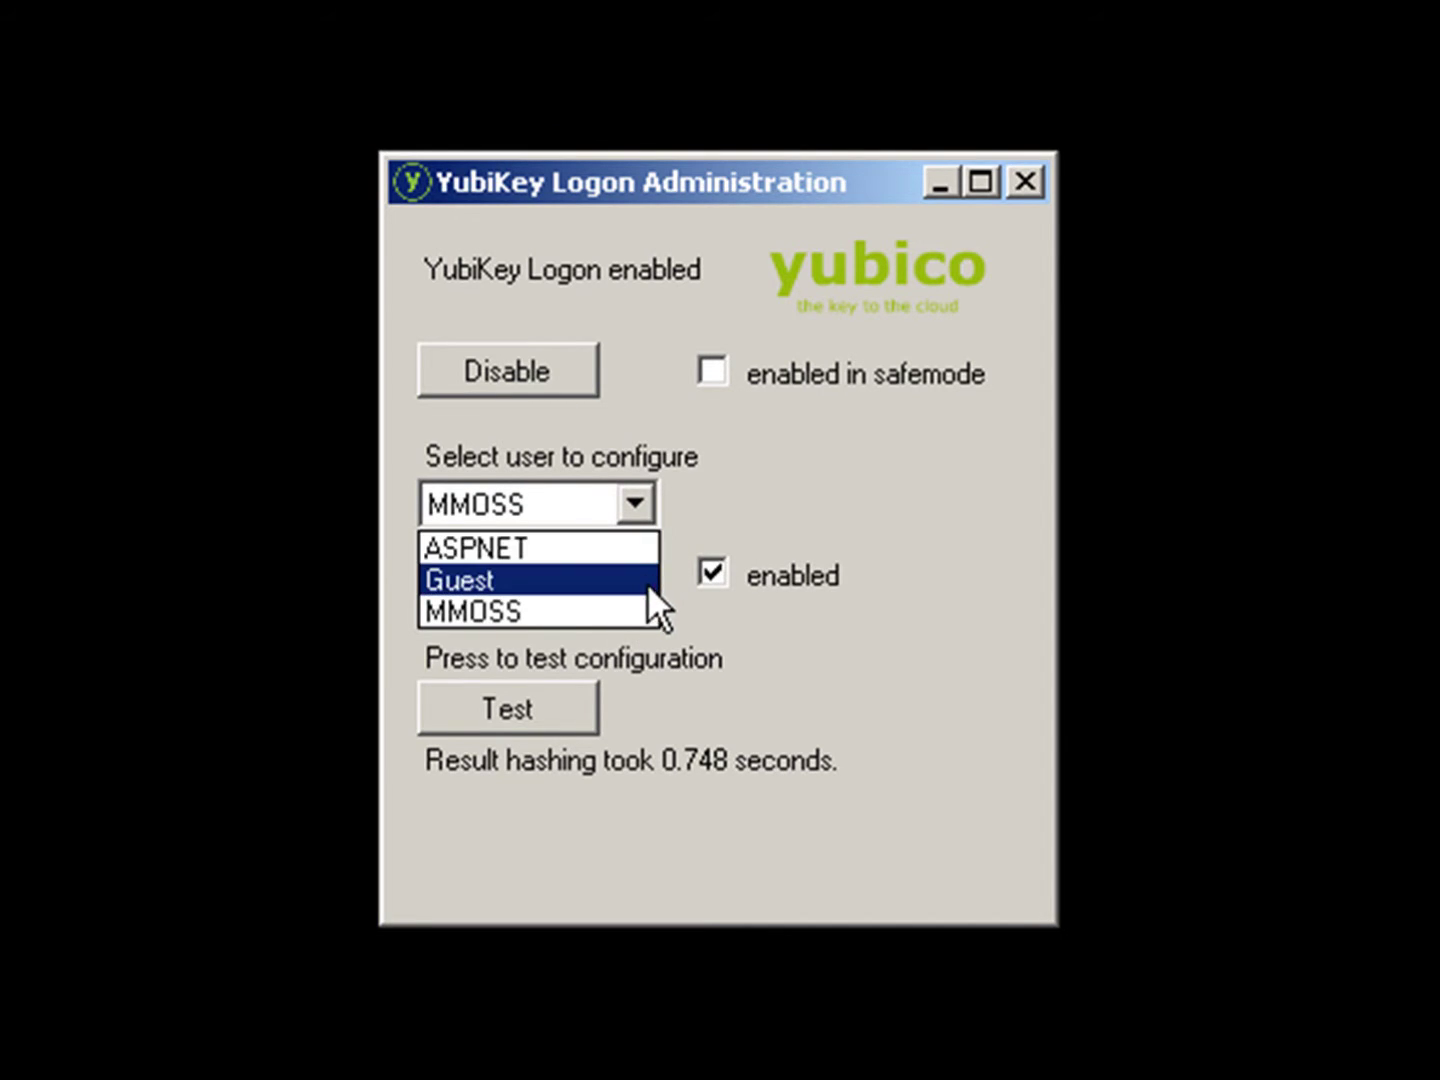
click(644, 613)
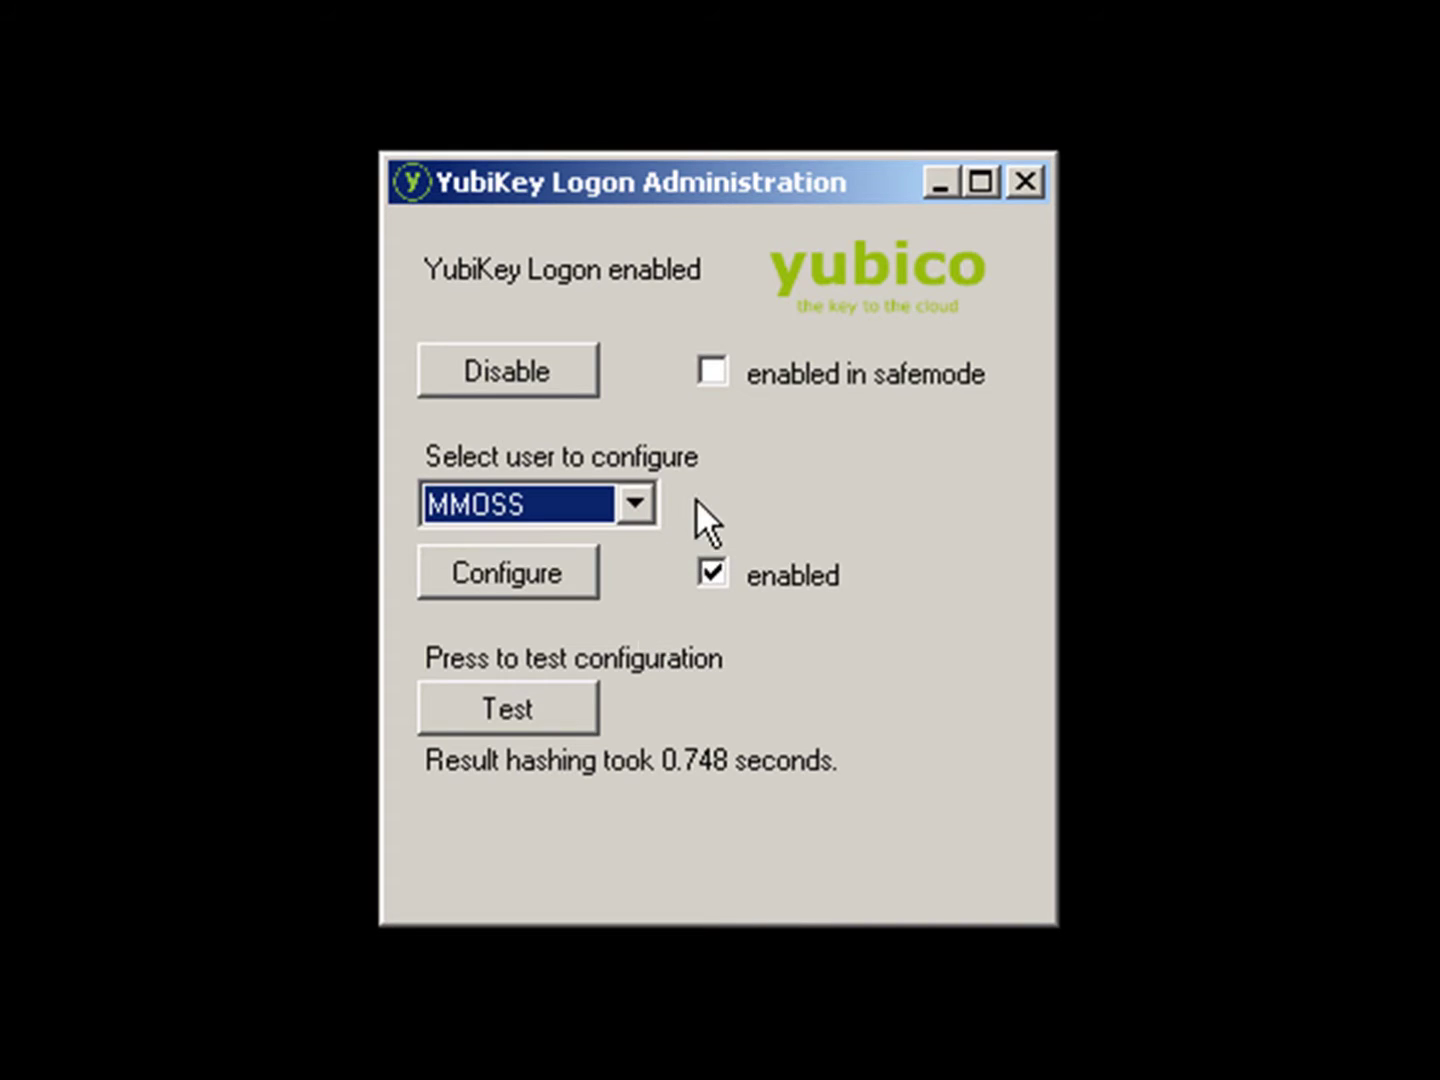
Step: Configure YubiKey logon for MMOSS and acknowledge the Success message
click(538, 568)
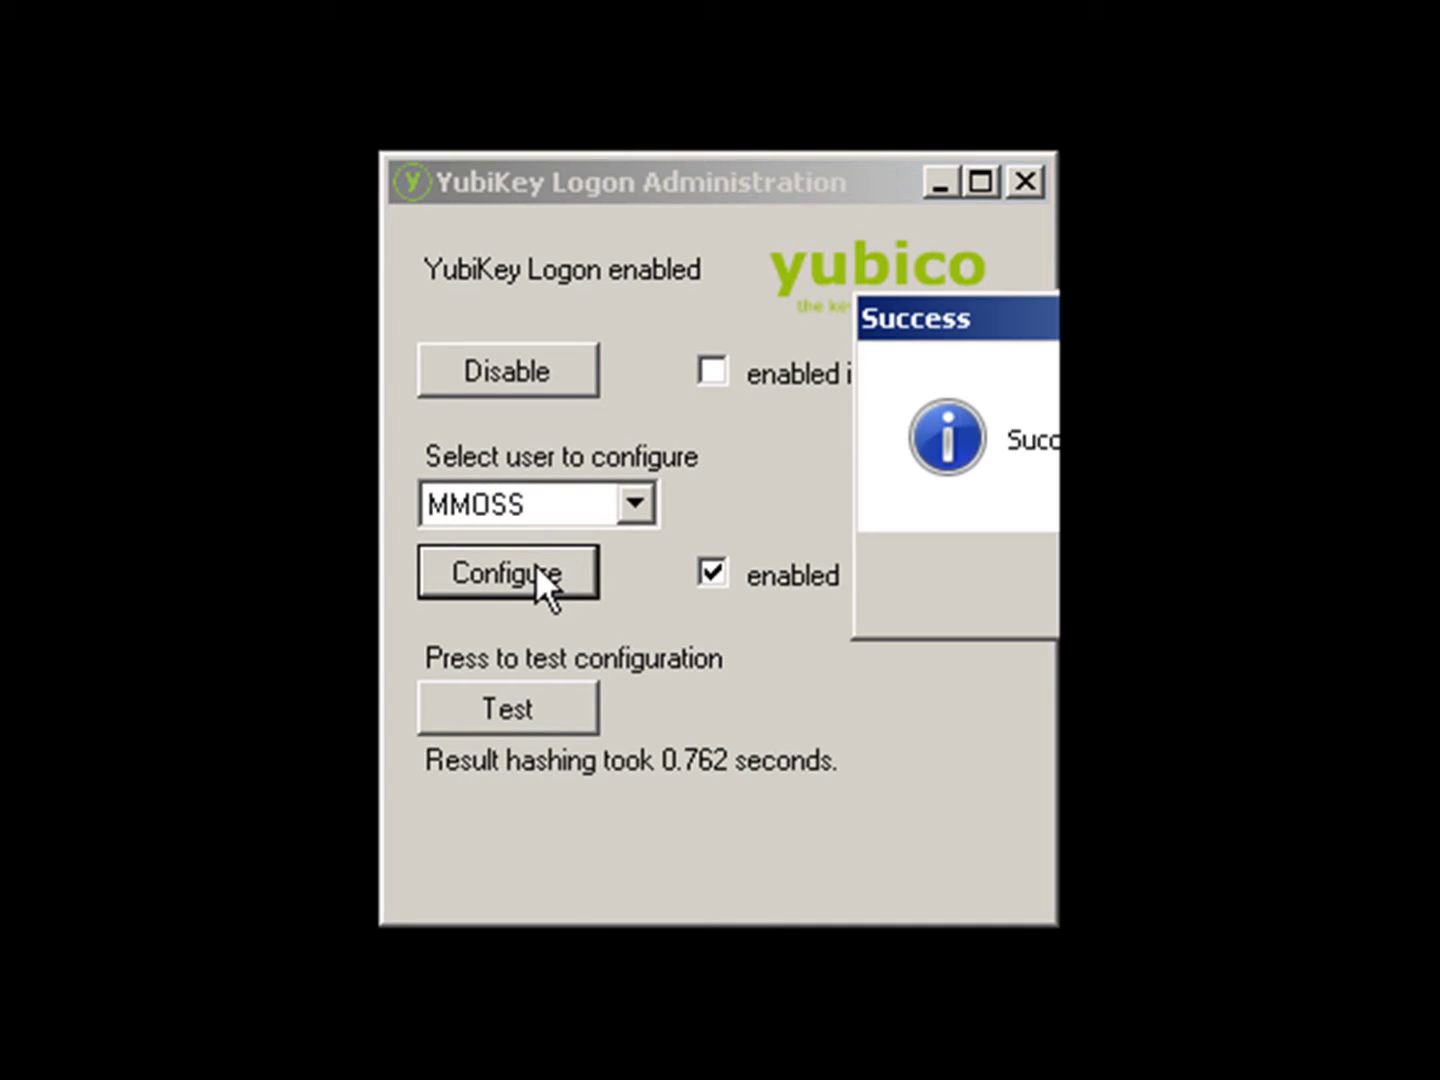
drag(1000, 317, 551, 286)
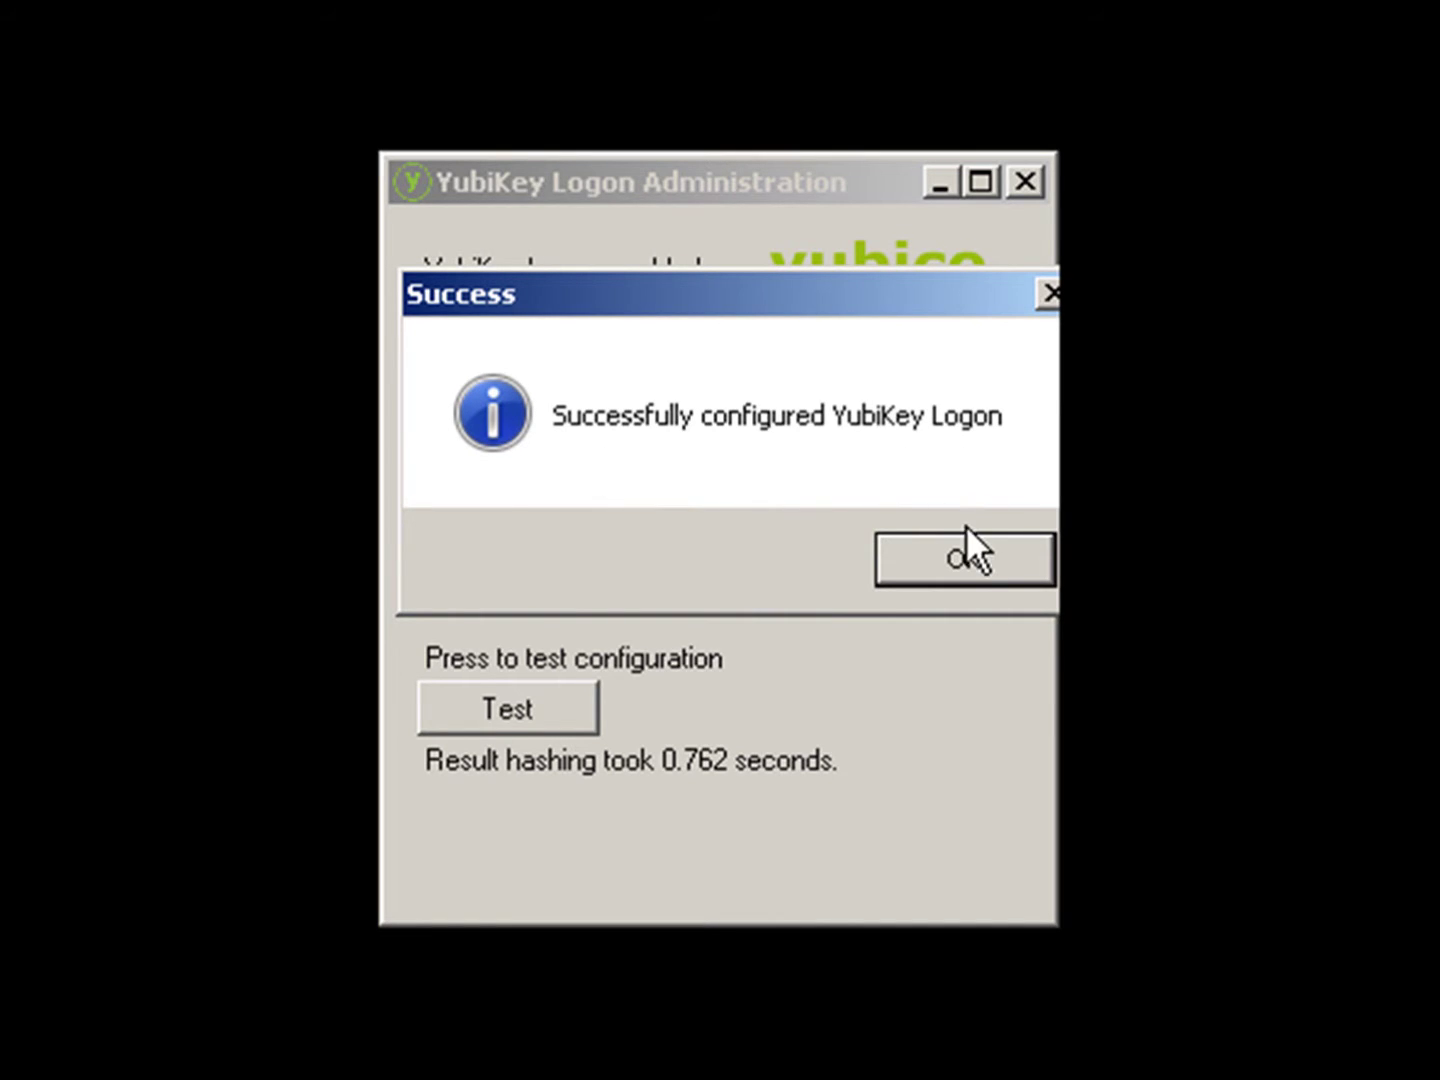
click(968, 558)
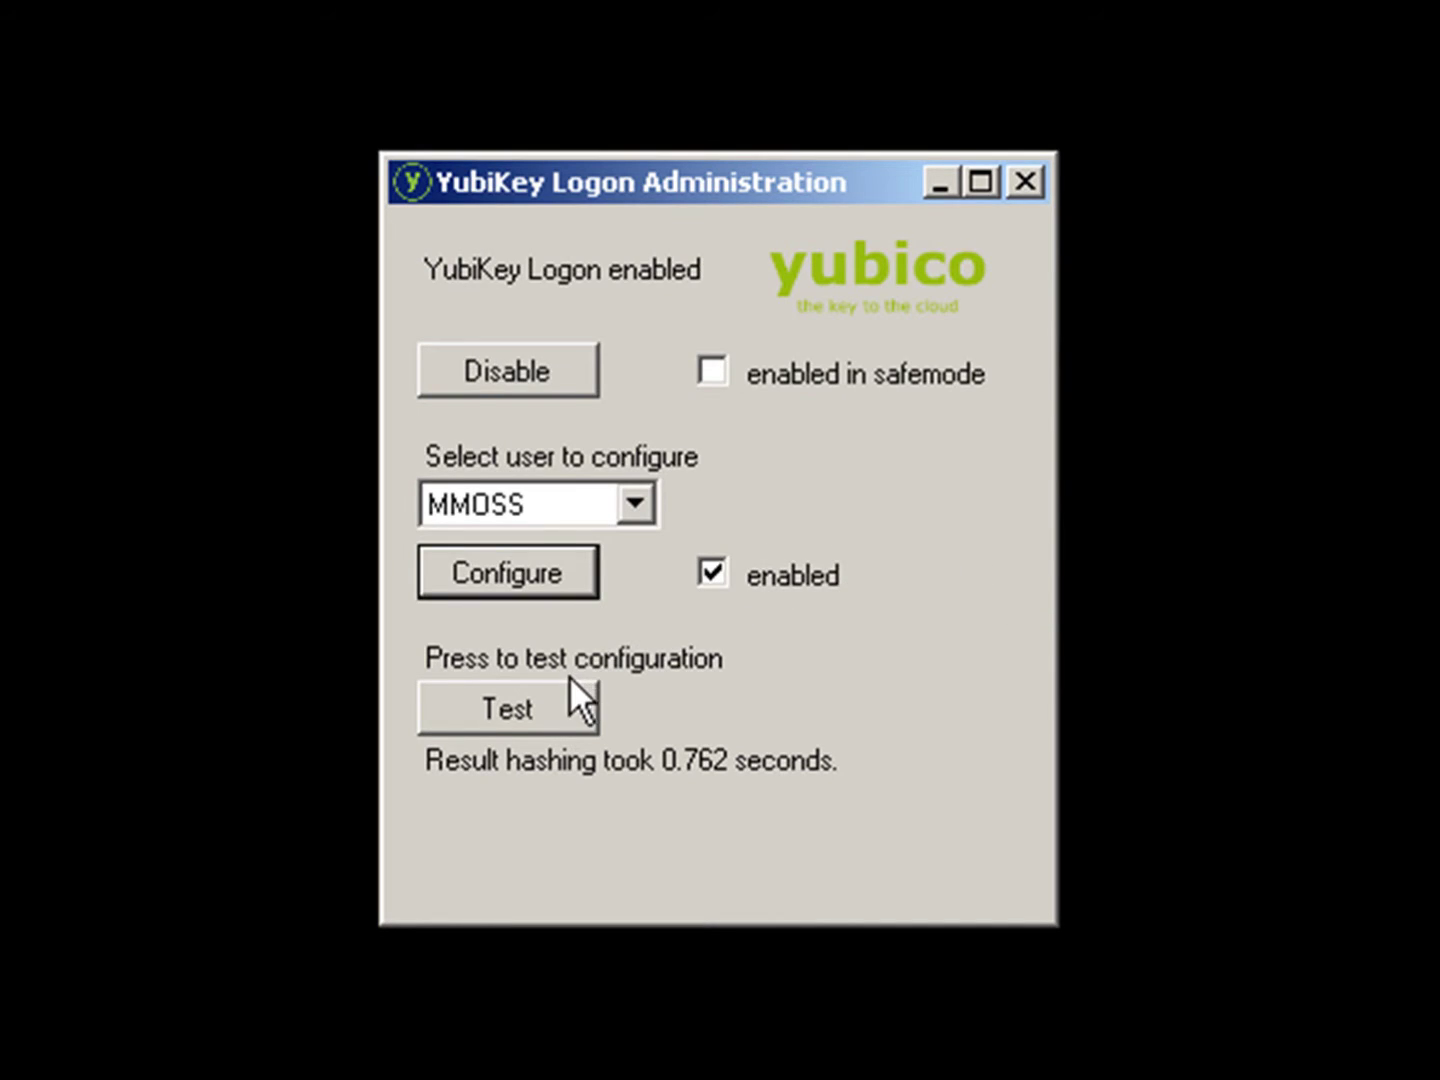
Step: Test the new configuration and acknowledge the 'Correct response!' result
click(520, 704)
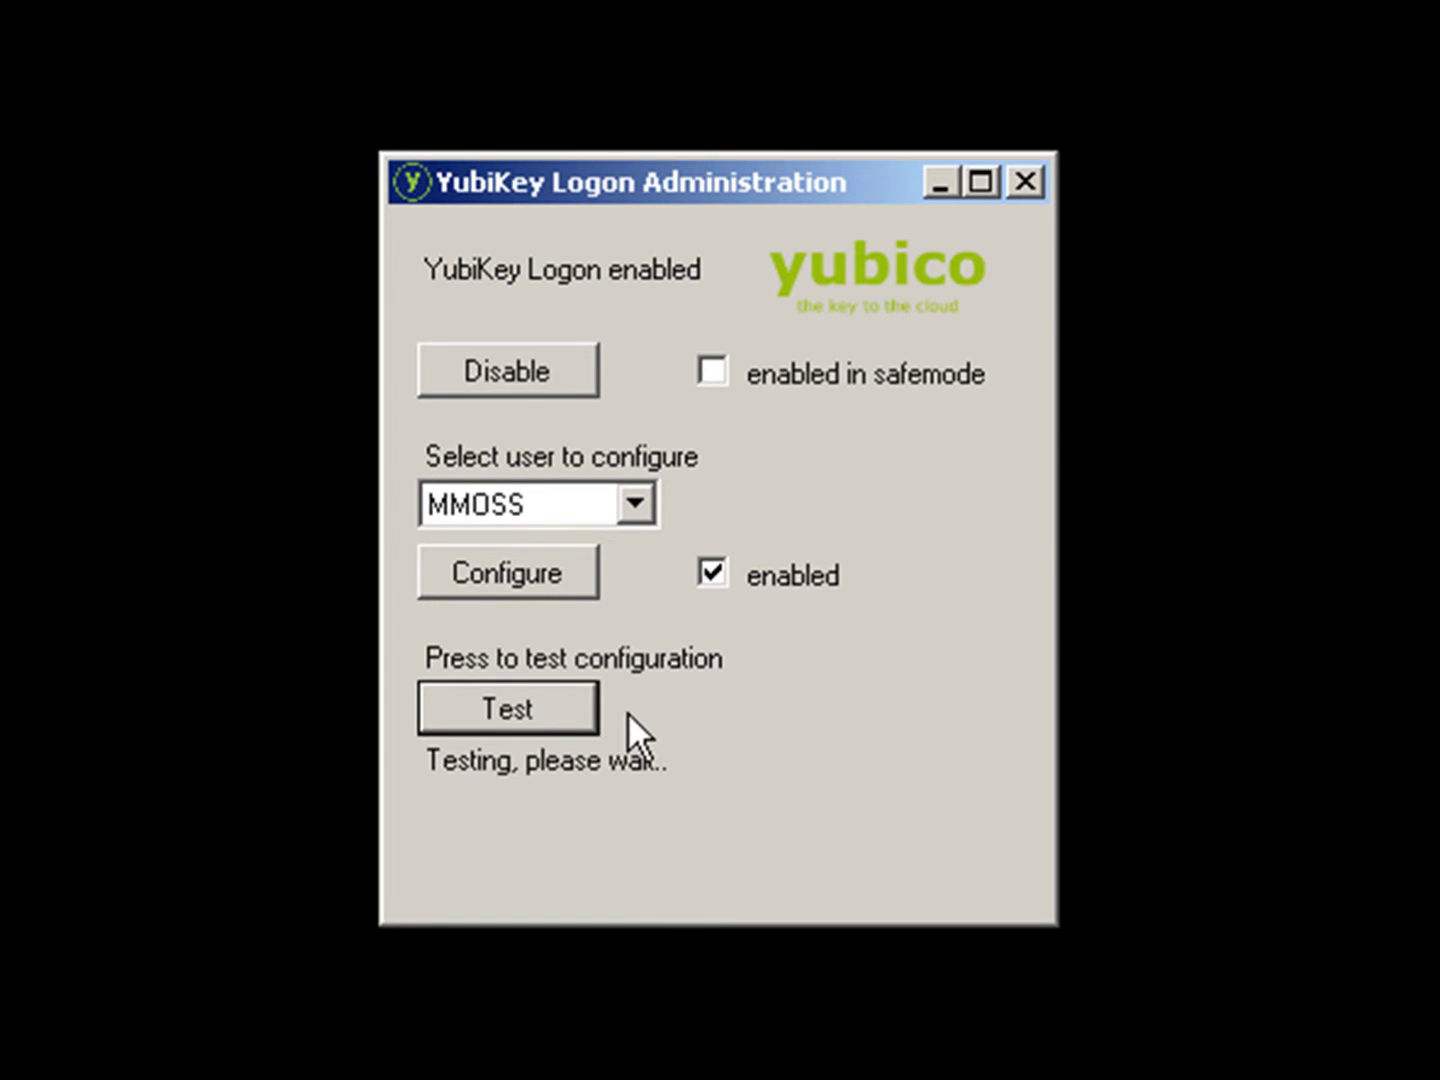
mouse_move(1229, 319)
mouse_down()
mouse_move(900, 360)
mouse_move(794, 338)
mouse_up()
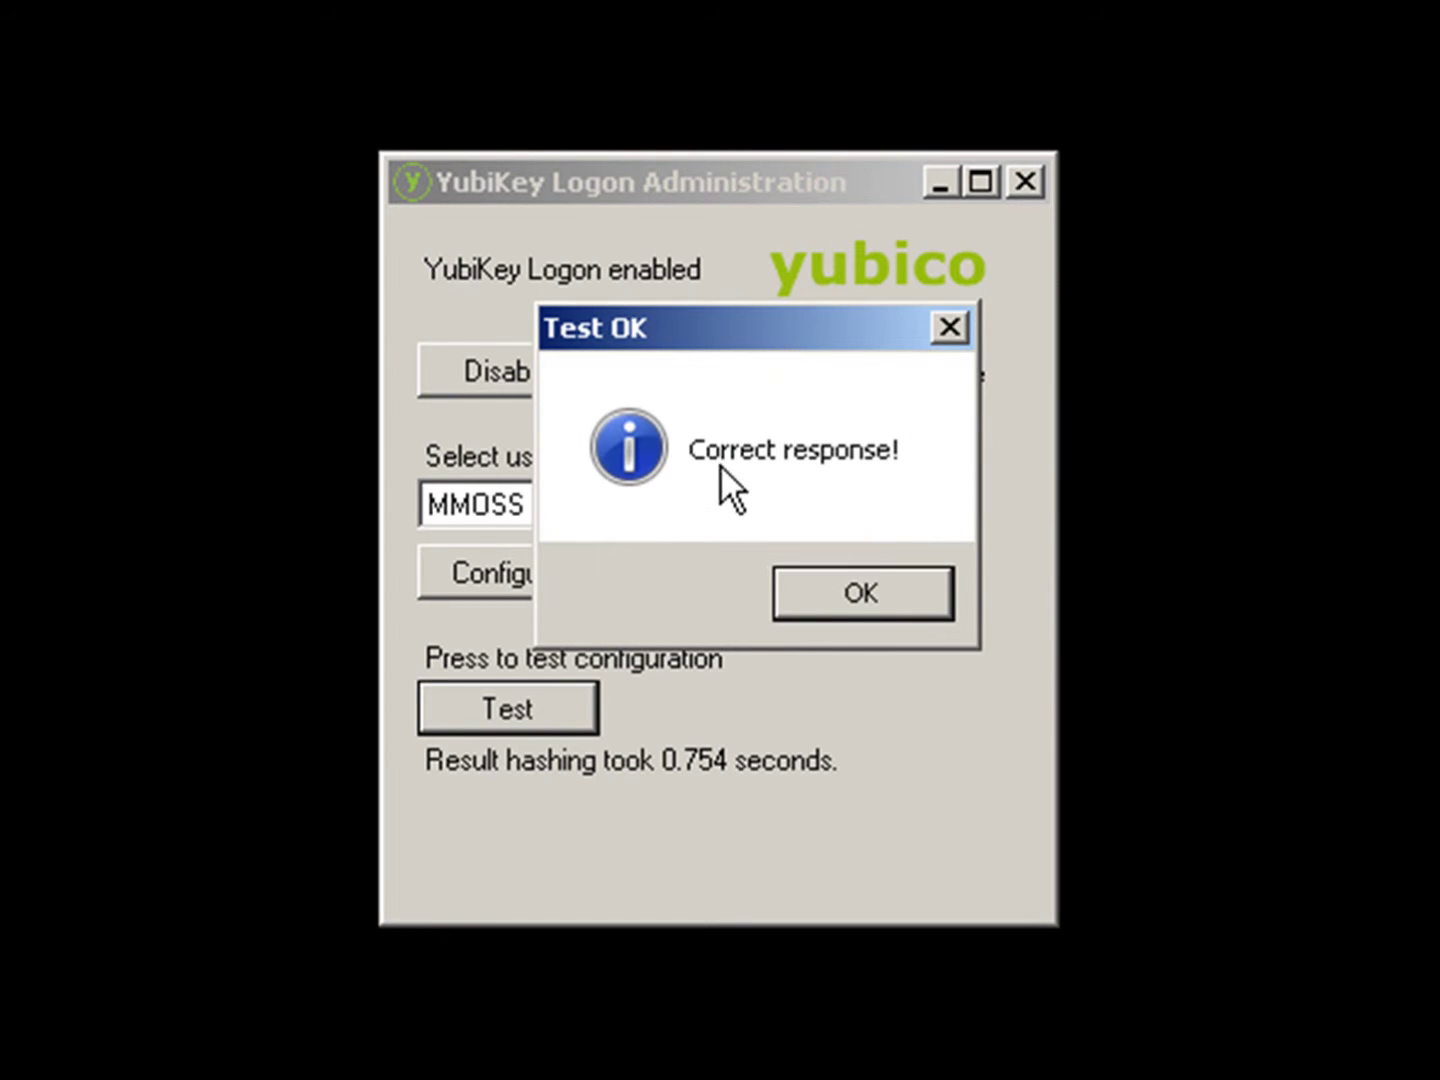
click(852, 599)
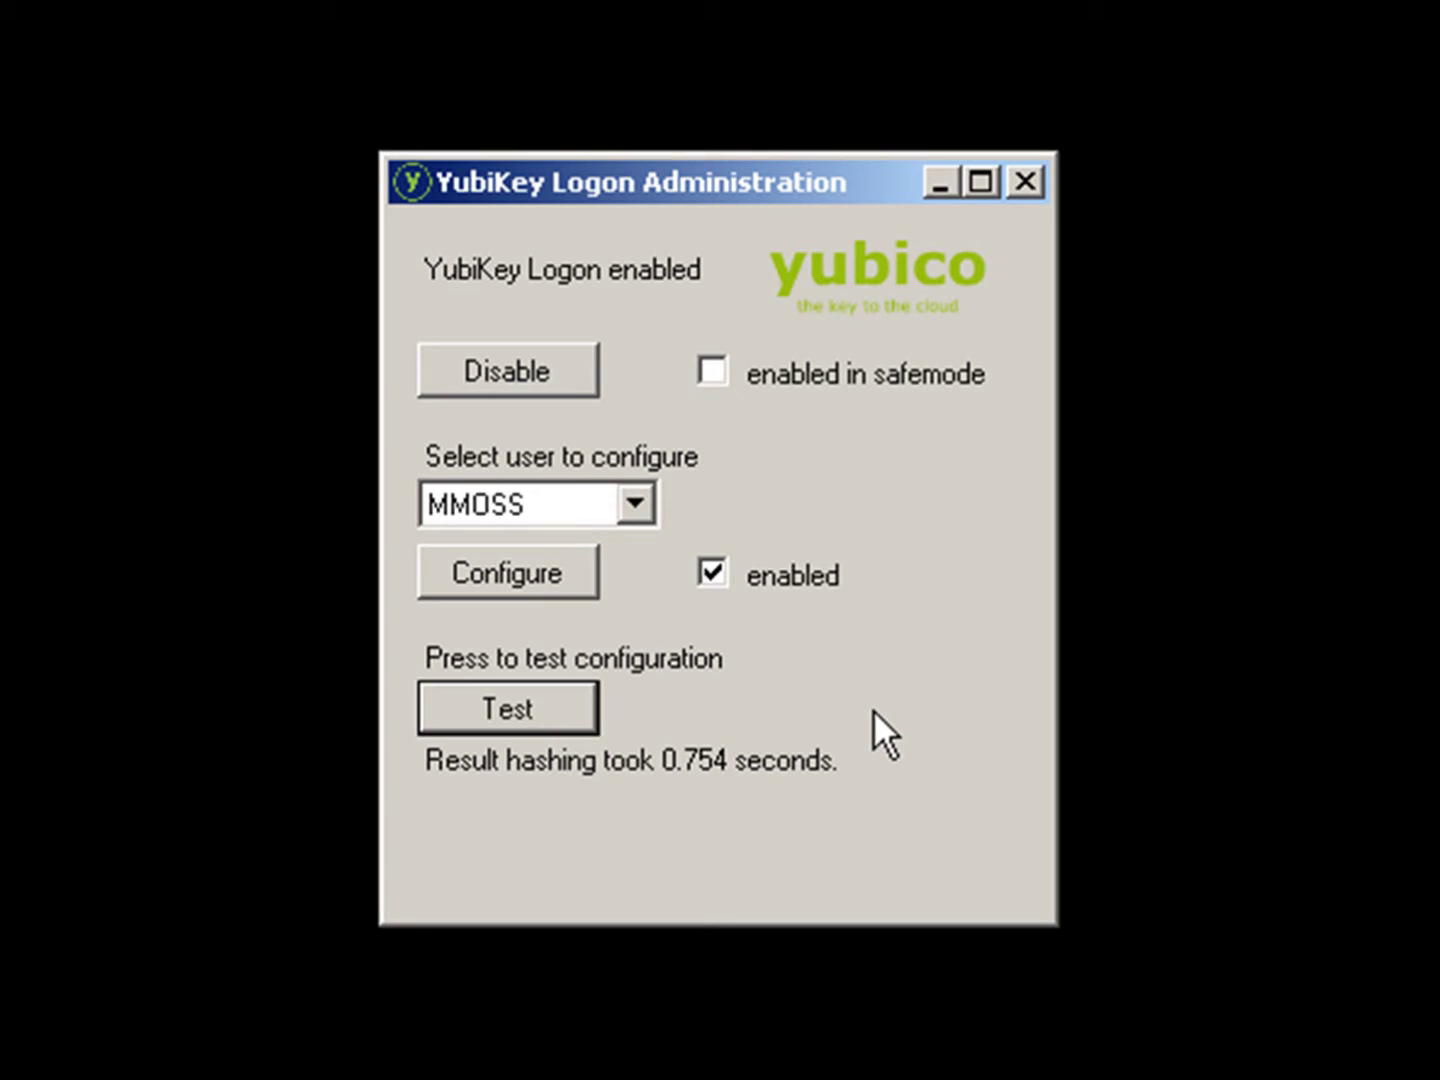
key(Return)
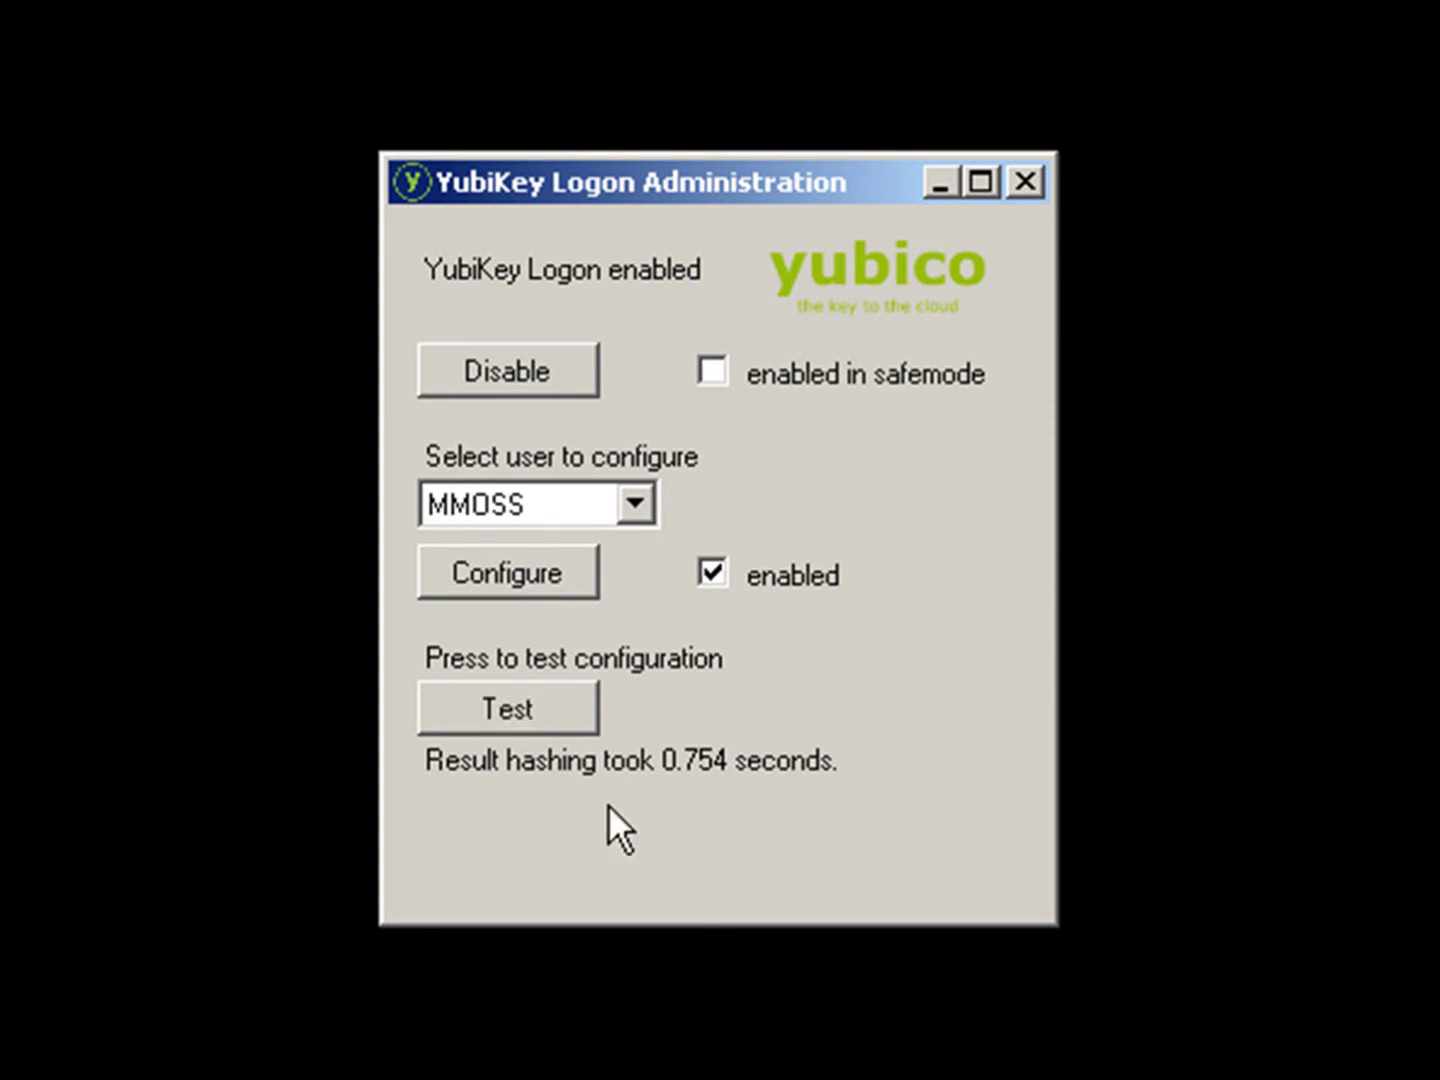
Step: Rerun the configuration test and dismiss the 'Failed Challenge-response' message
click(540, 715)
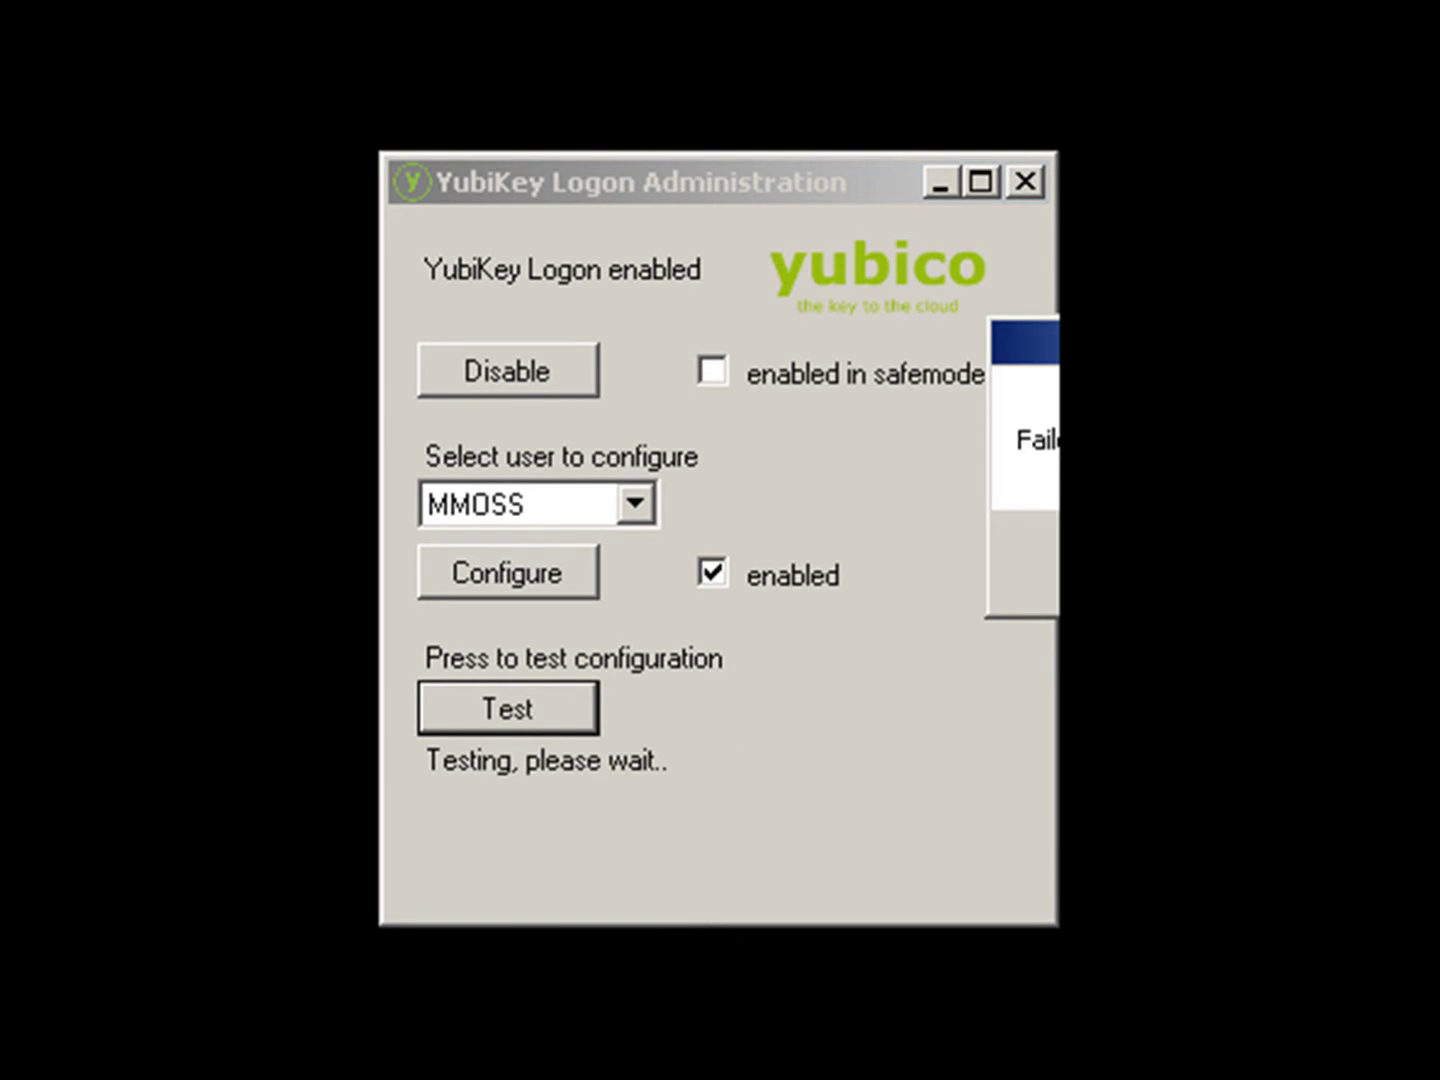
drag(1302, 359, 869, 358)
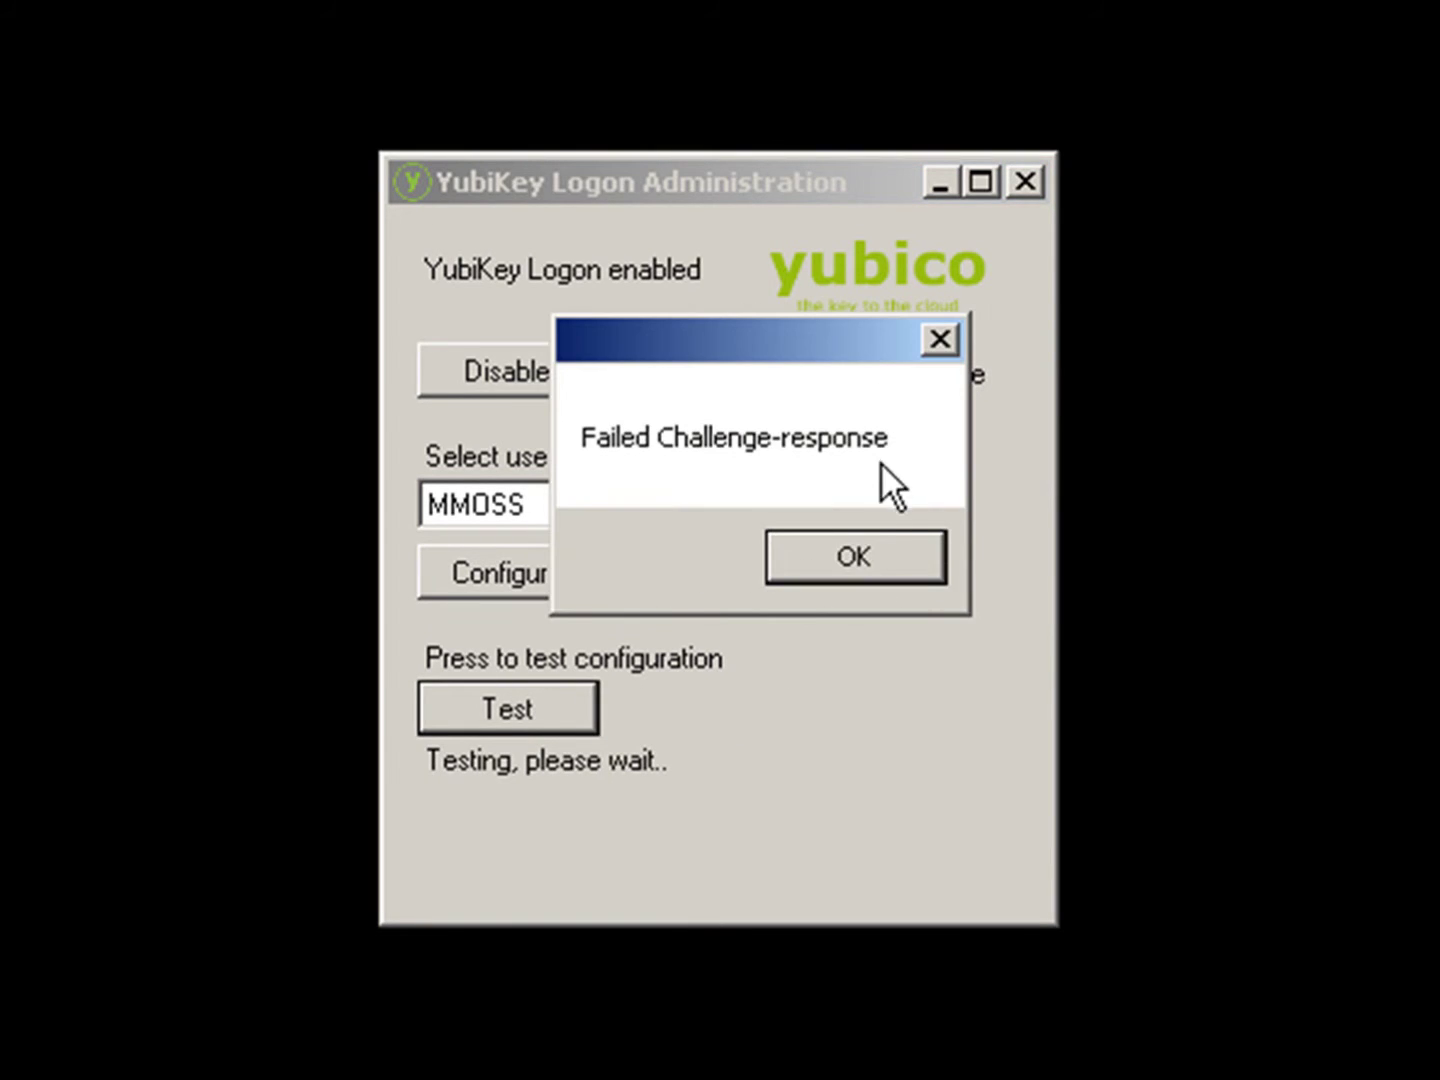
click(860, 568)
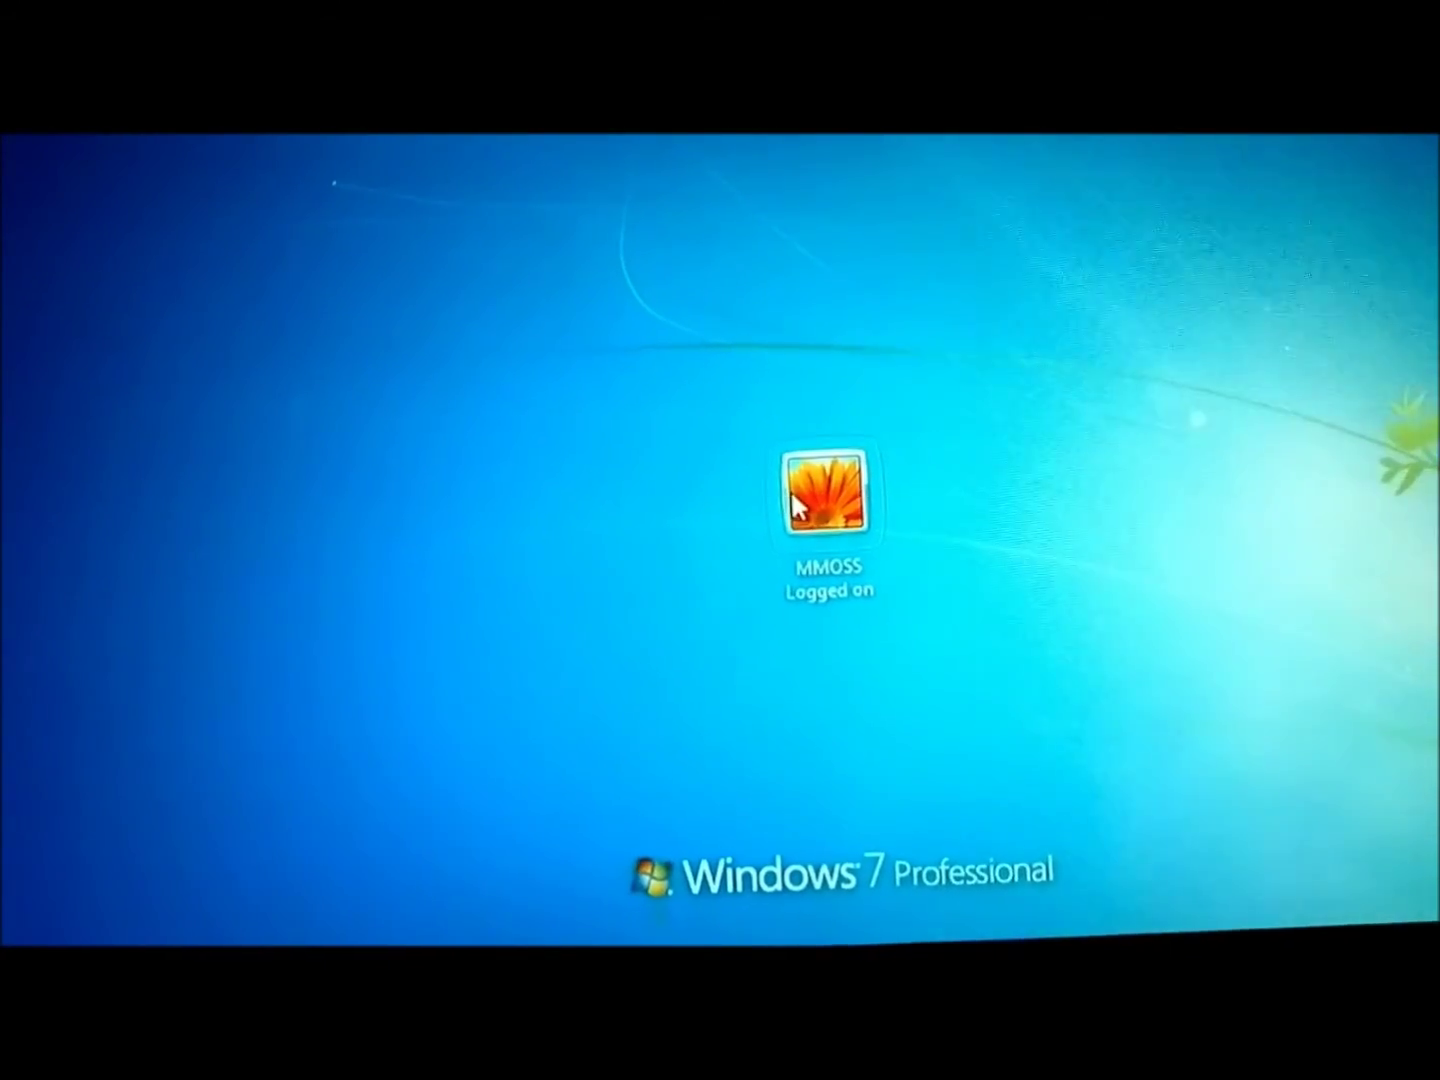
Step: Attempt MMOSS logon without a YubiKey, dismiss the 'YubiKey Logon failed' error, and retry
click(796, 500)
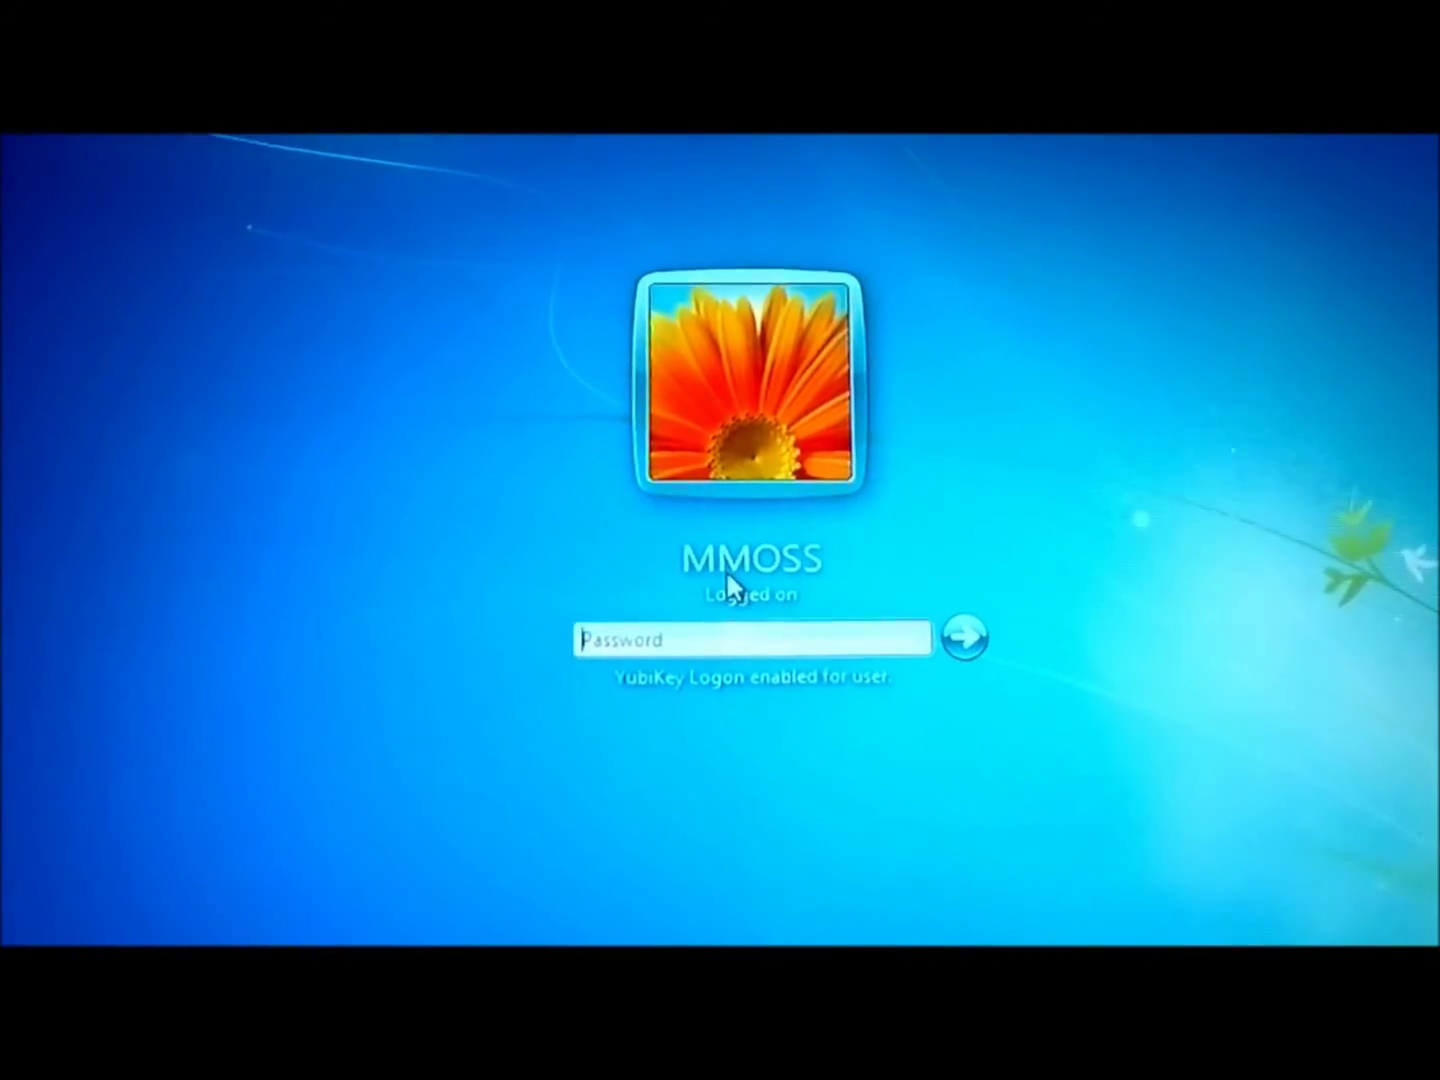
key(Return)
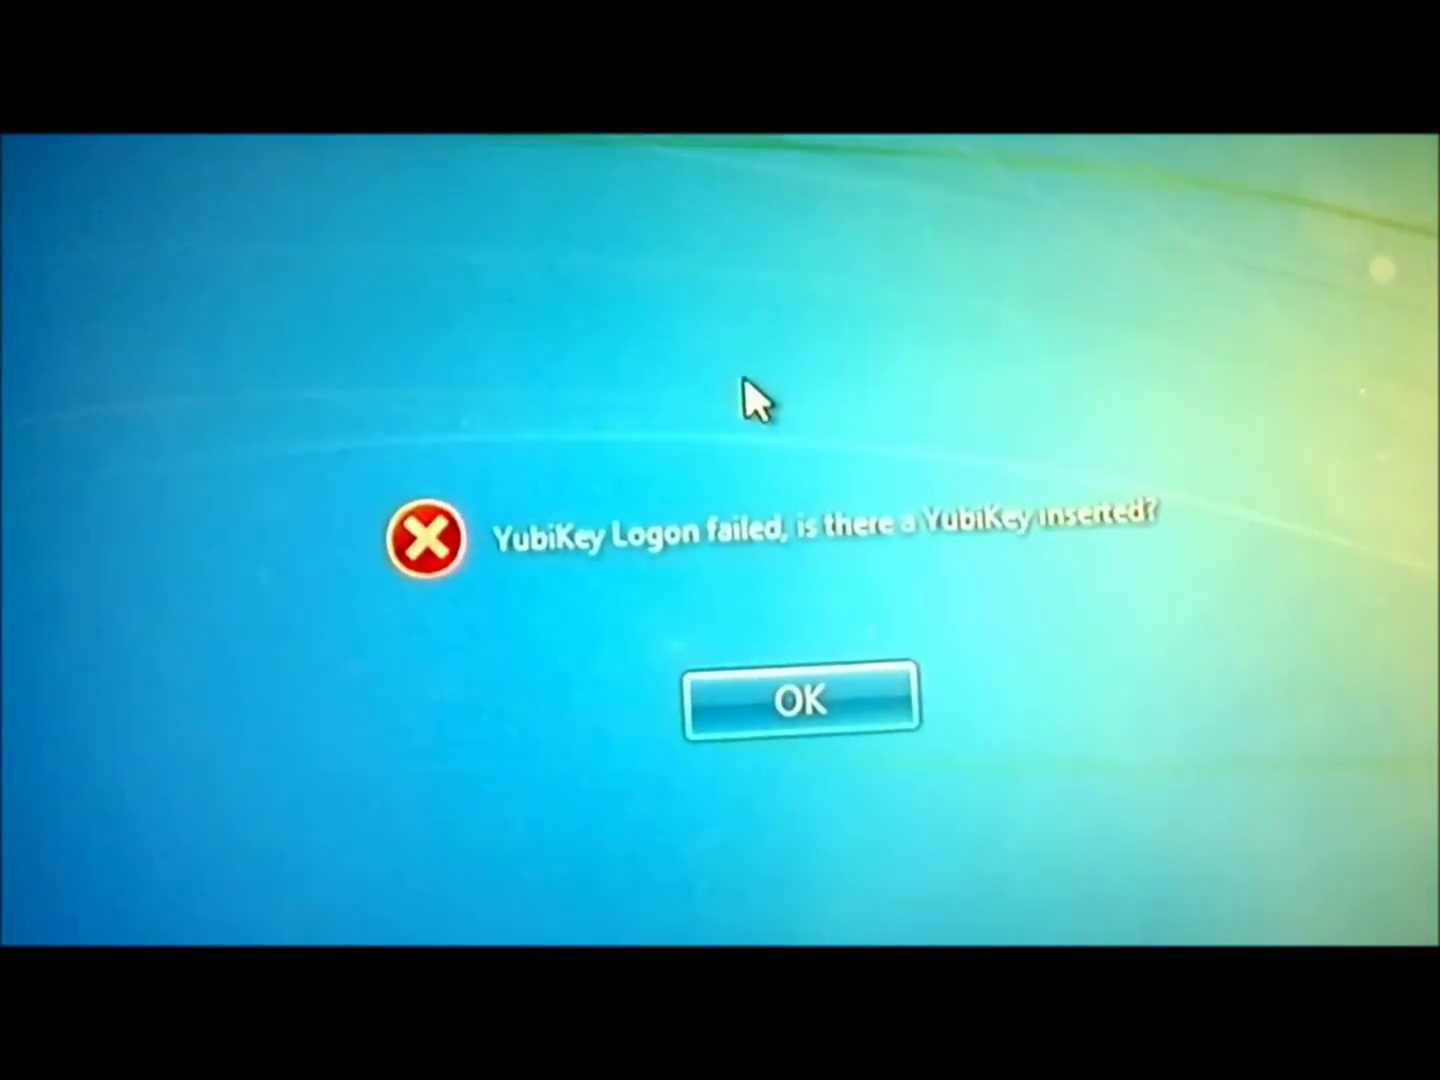
key(Return)
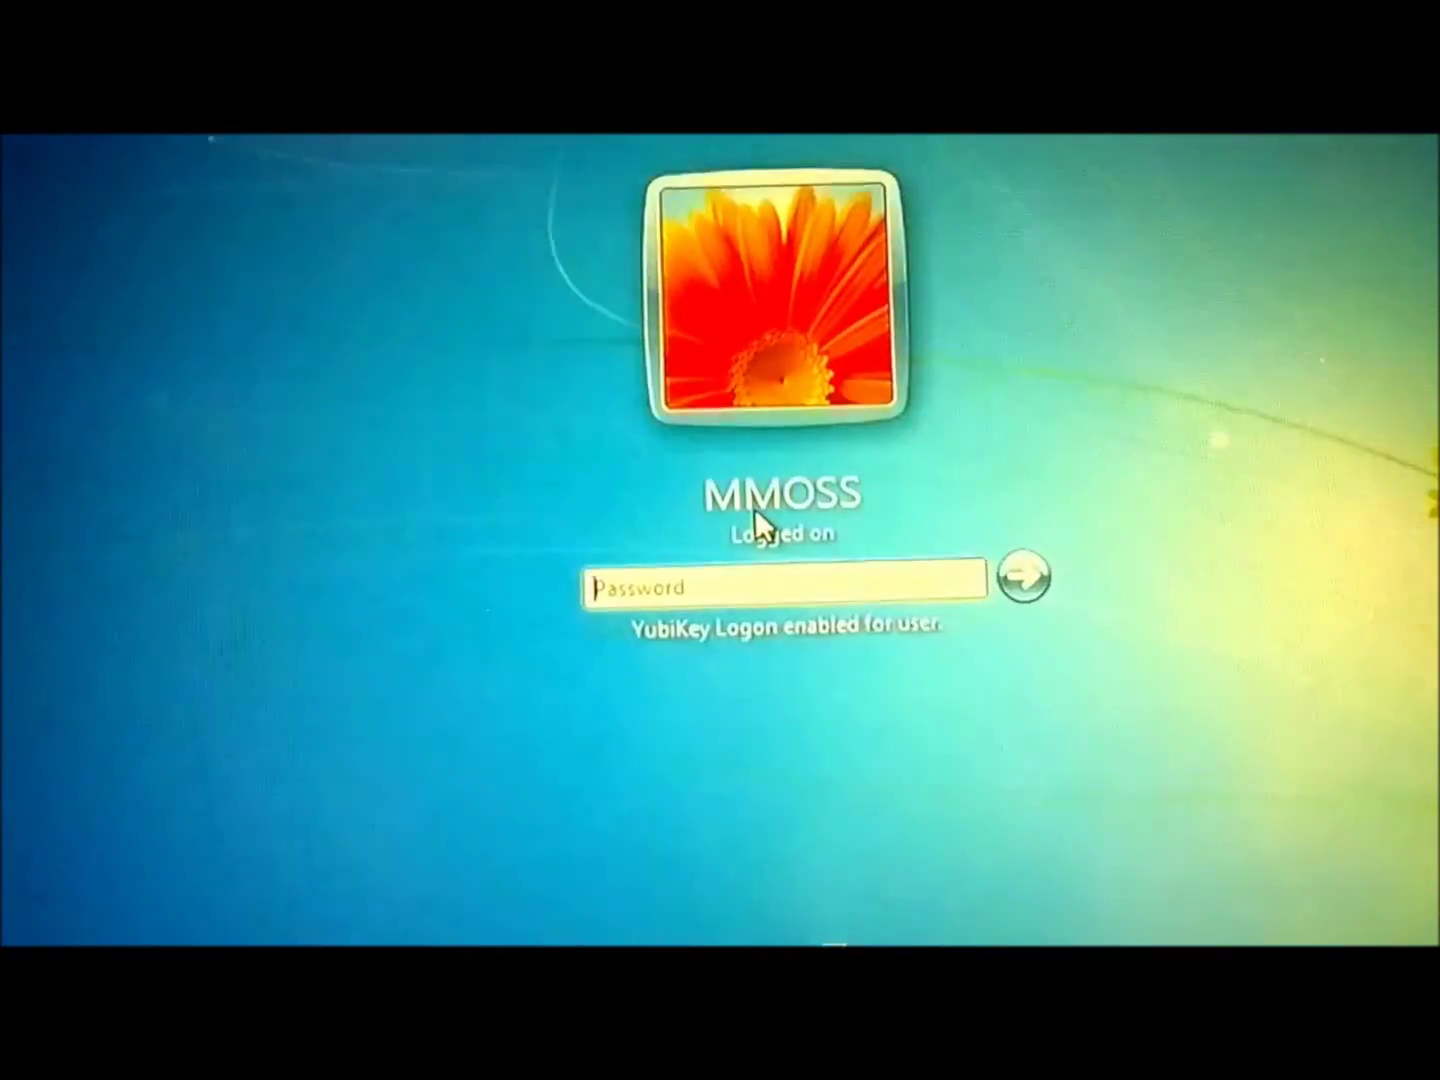
key(Return)
key(Return)
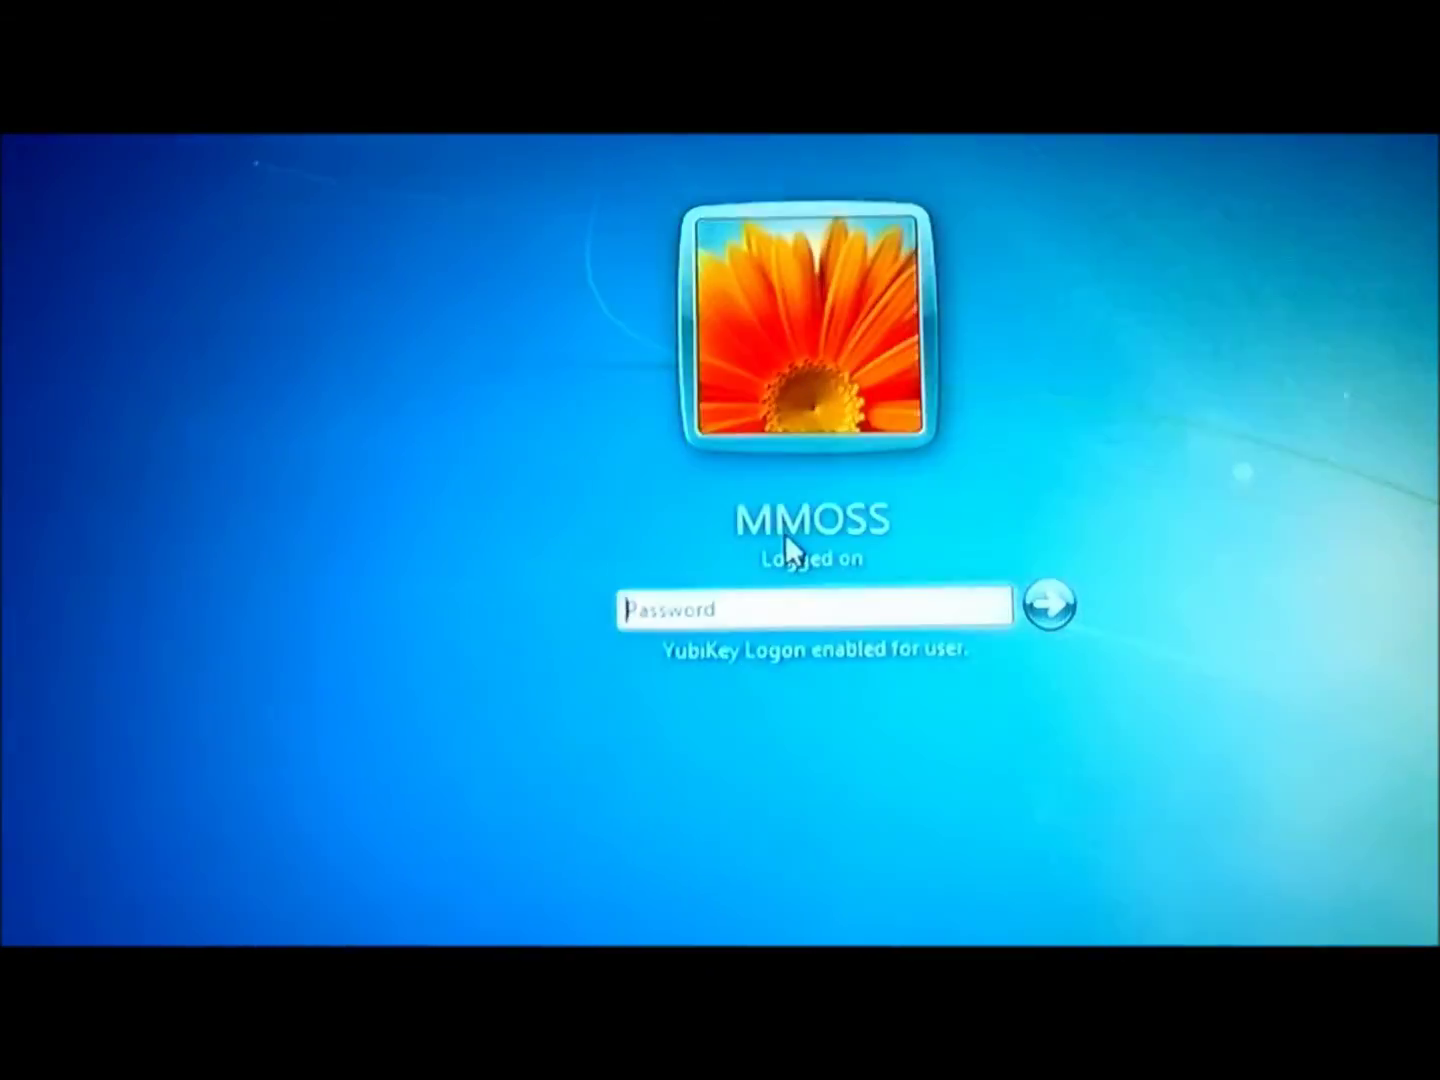